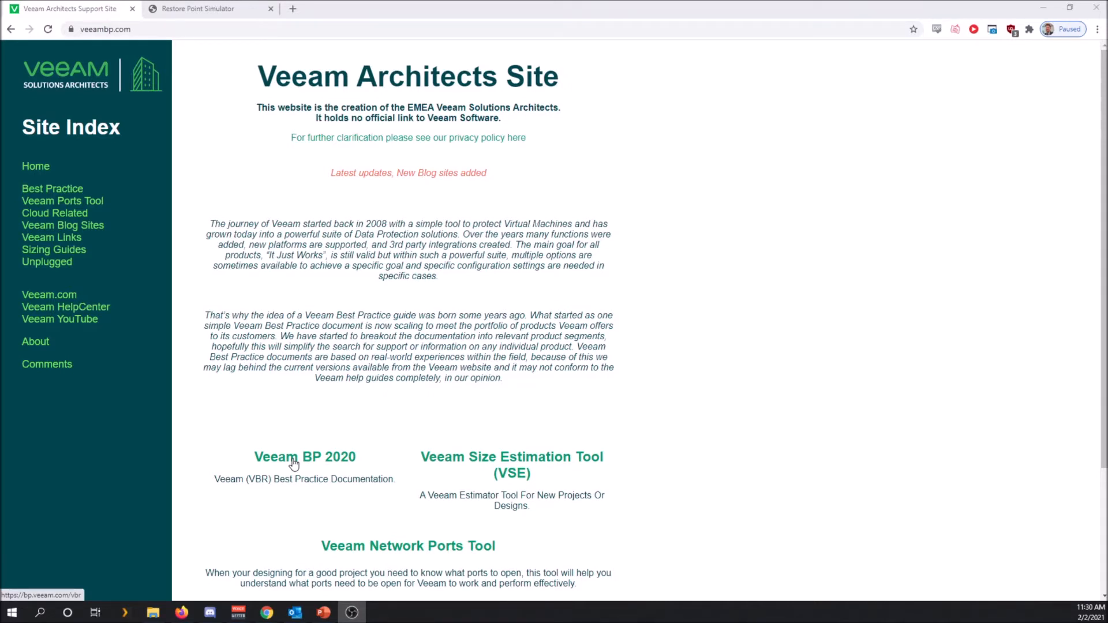
Step: Open the Veeam Size Estimation Tool from the Architects site and start a new workload
left_click(484, 465)
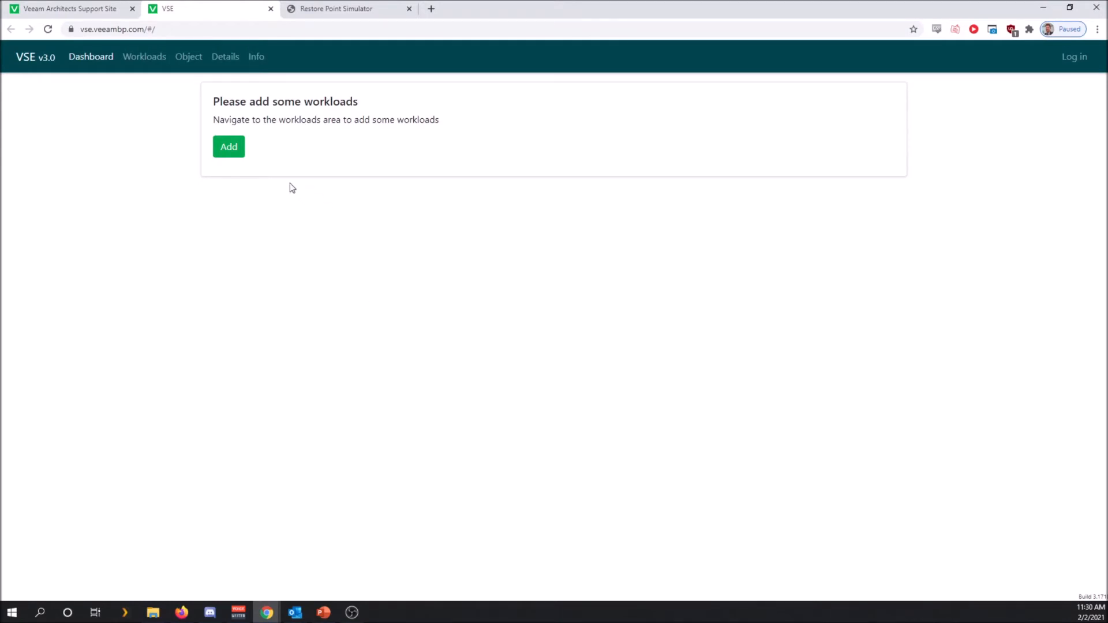
left_click(235, 151)
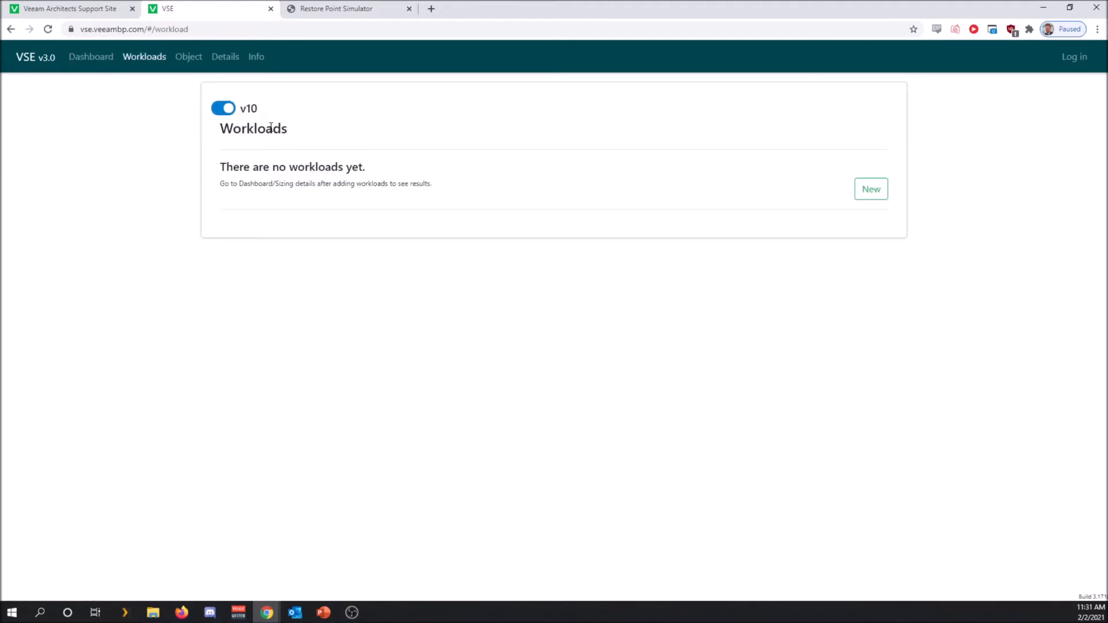
left_click(871, 189)
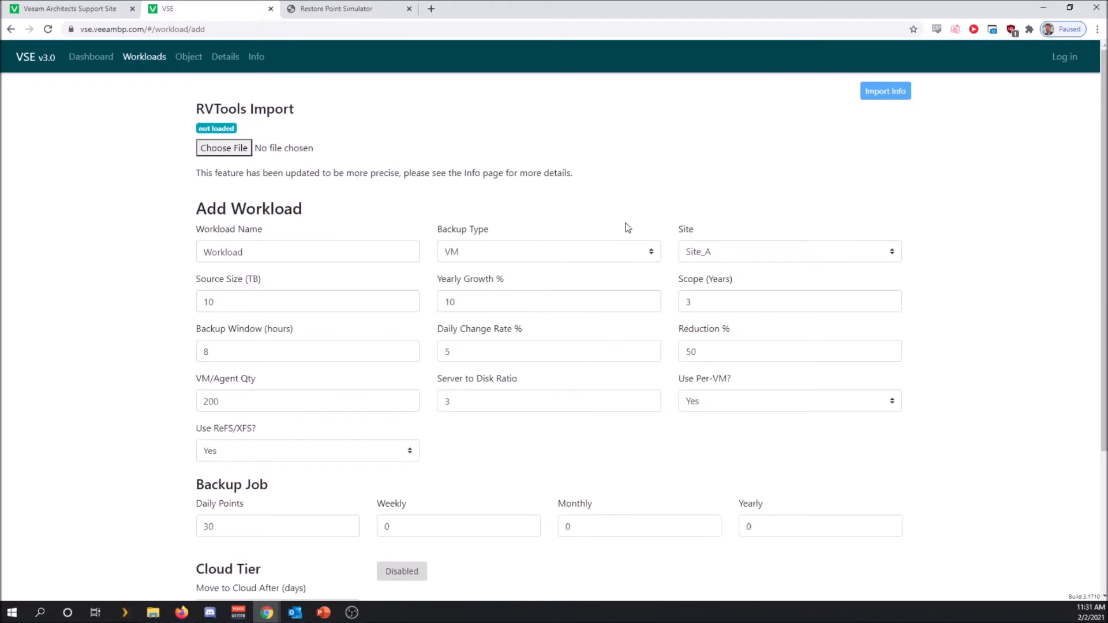
Step: Name the workload Test123, with VM as its backup type and Site_A as its site
left_click_drag(323, 243, 153, 250)
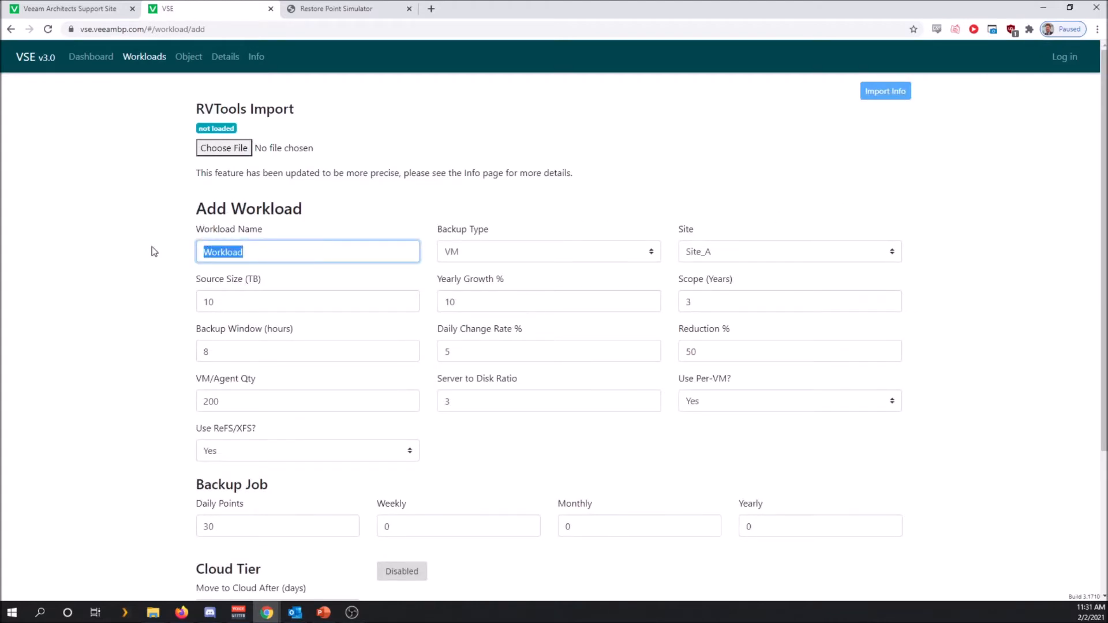
type("Test123")
left_click(502, 252)
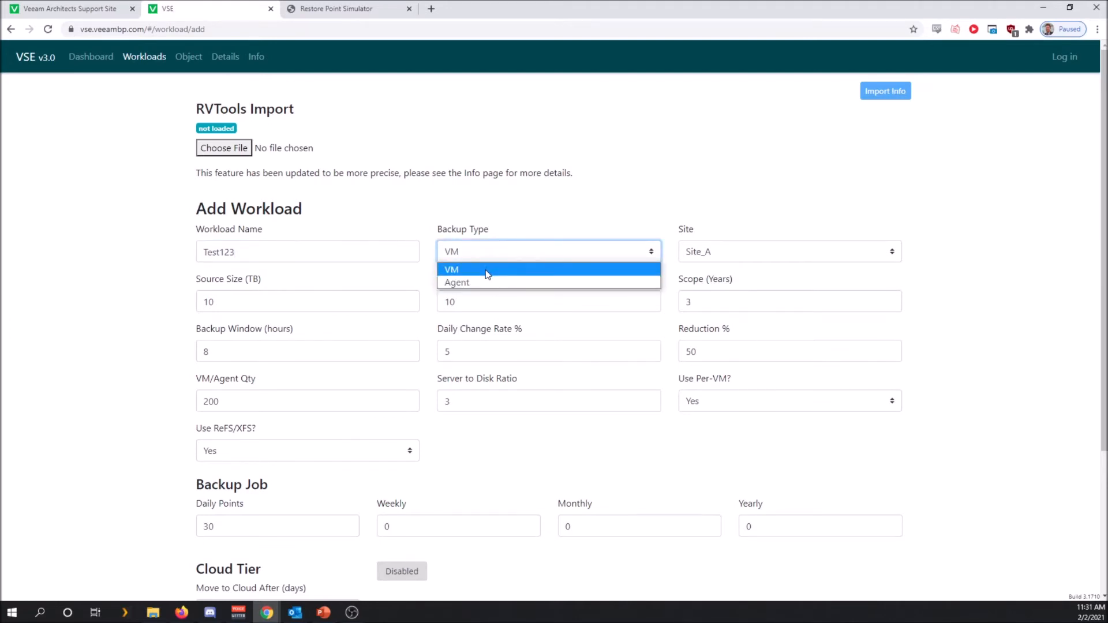
left_click(486, 270)
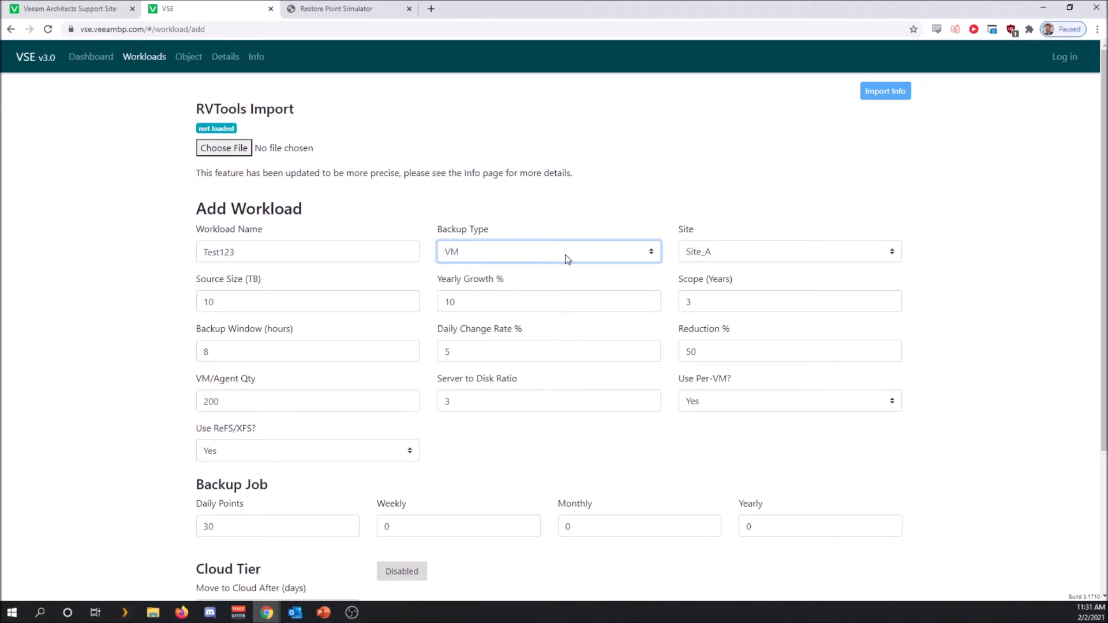
left_click(773, 254)
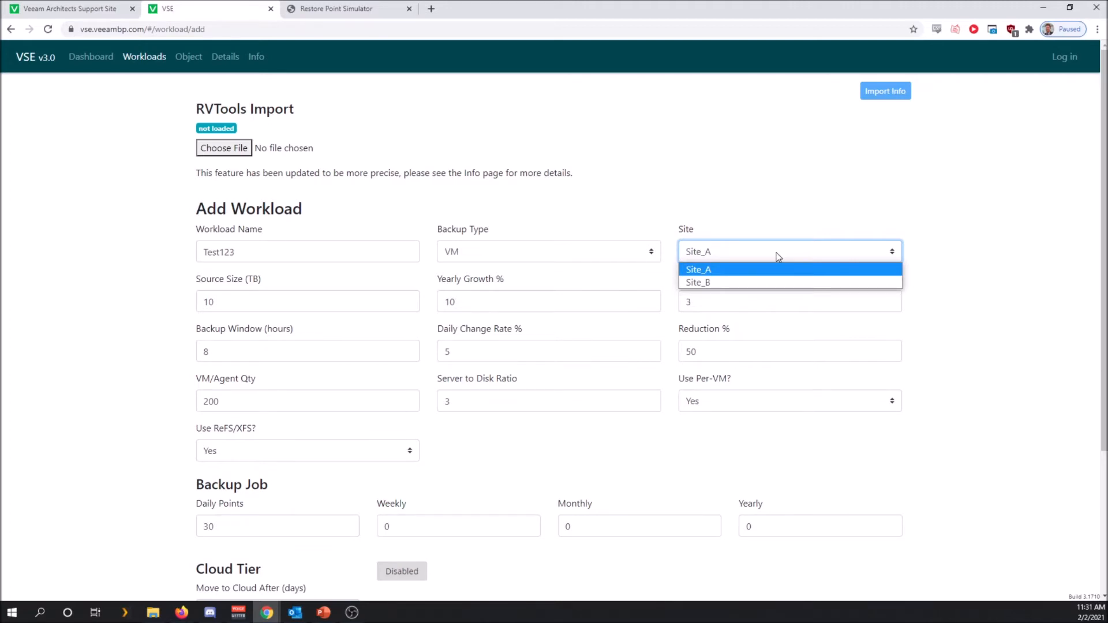
left_click(778, 256)
Step: Set the workload's source size to 100 TB
scroll(739, 243, "down", 2)
scroll(302, 378, "down", 3)
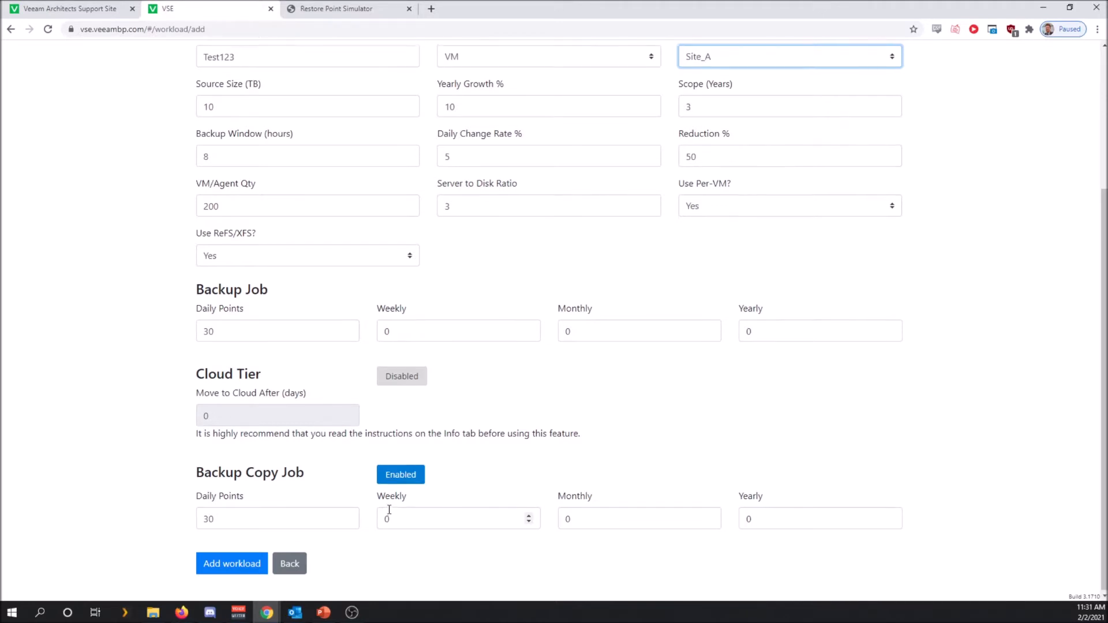
scroll(389, 510, "up", 3)
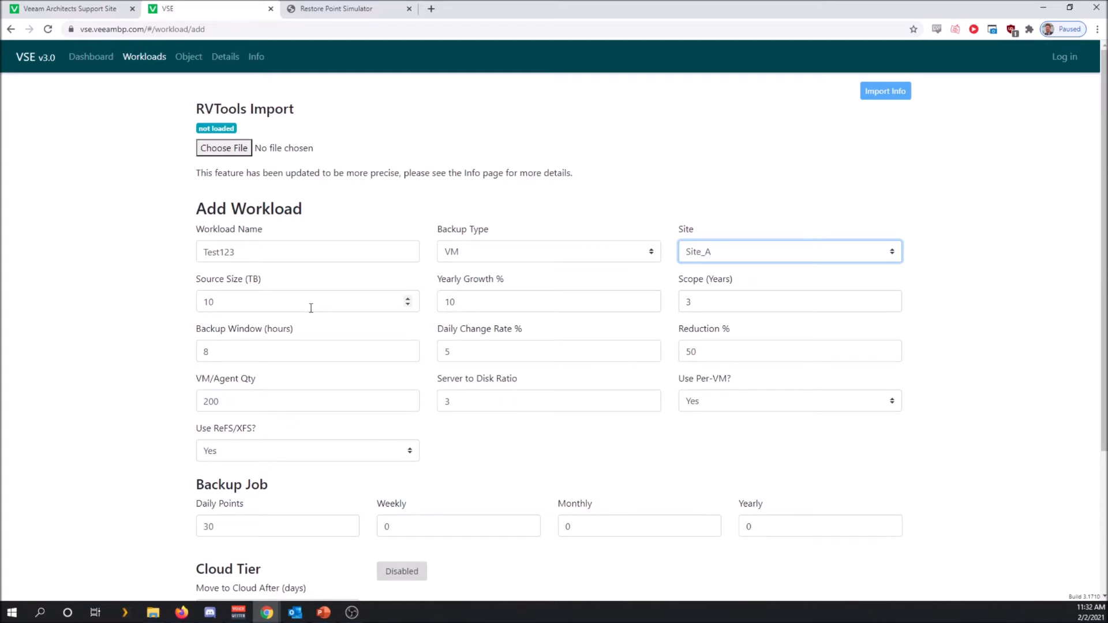
left_click(311, 308)
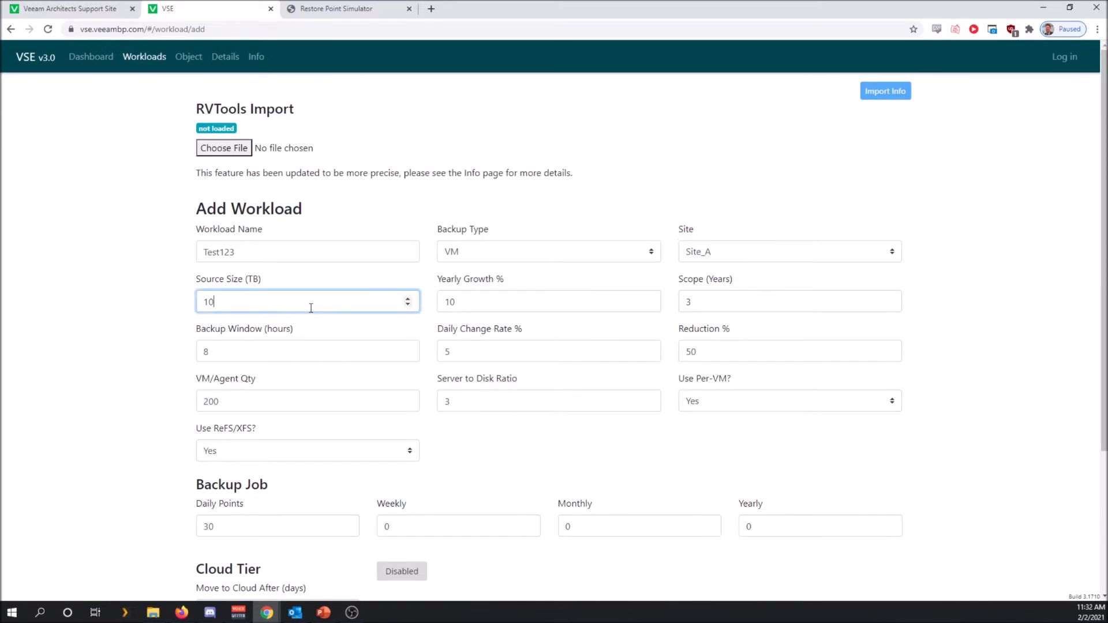
type("0")
Step: Review the workload's yearly growth, scope, backup window, daily change rate, reduction, VM/agent quantity and server to disk ratio fields
left_click(509, 305)
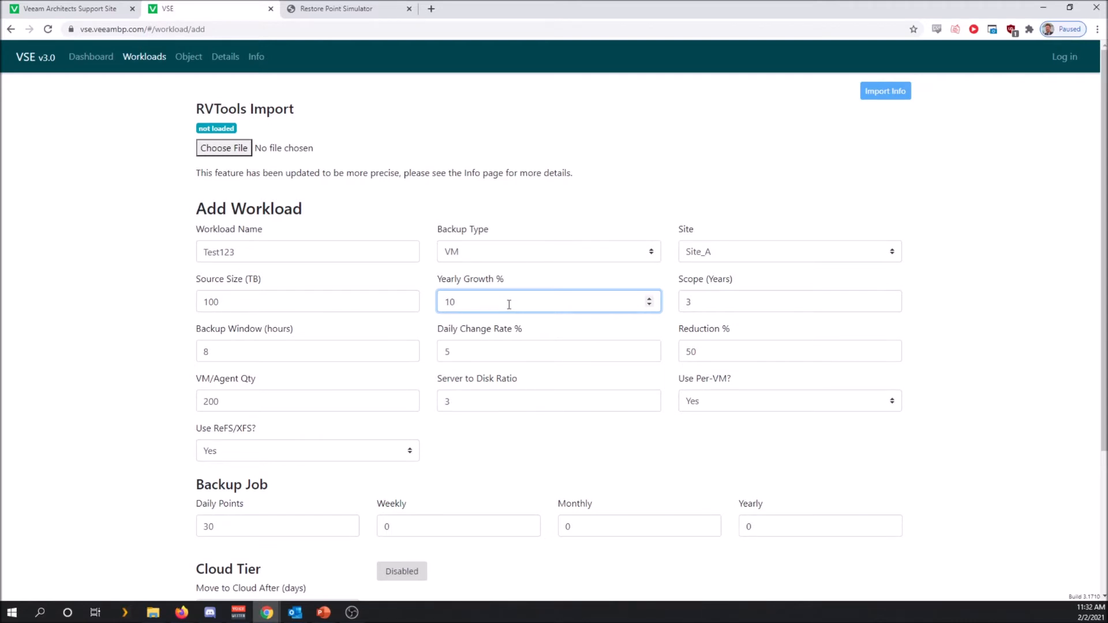
left_click(729, 307)
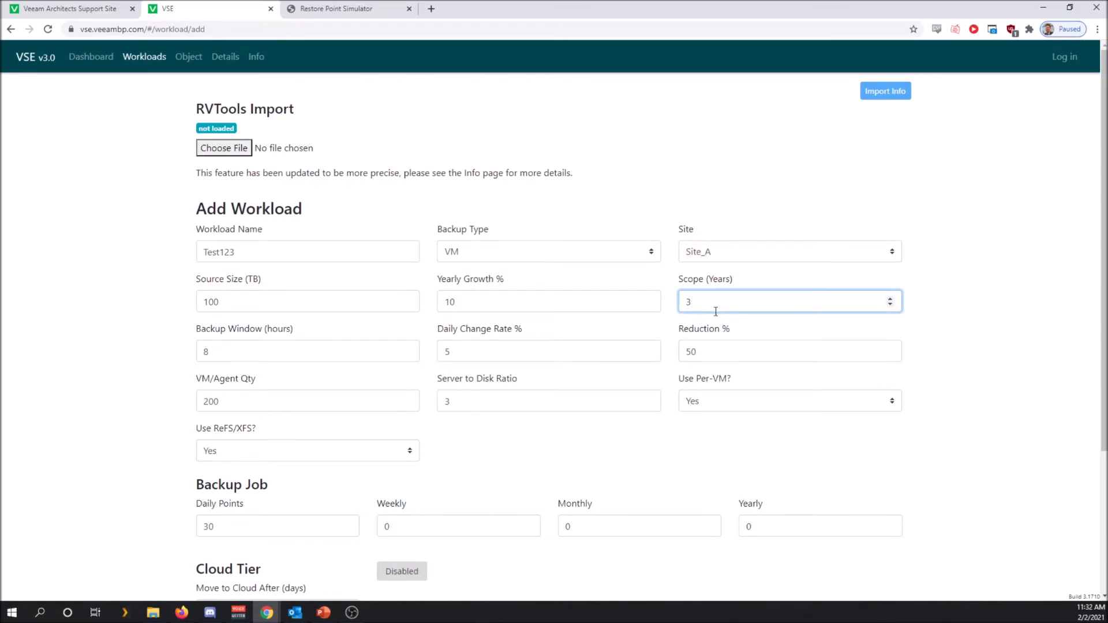
left_click(282, 354)
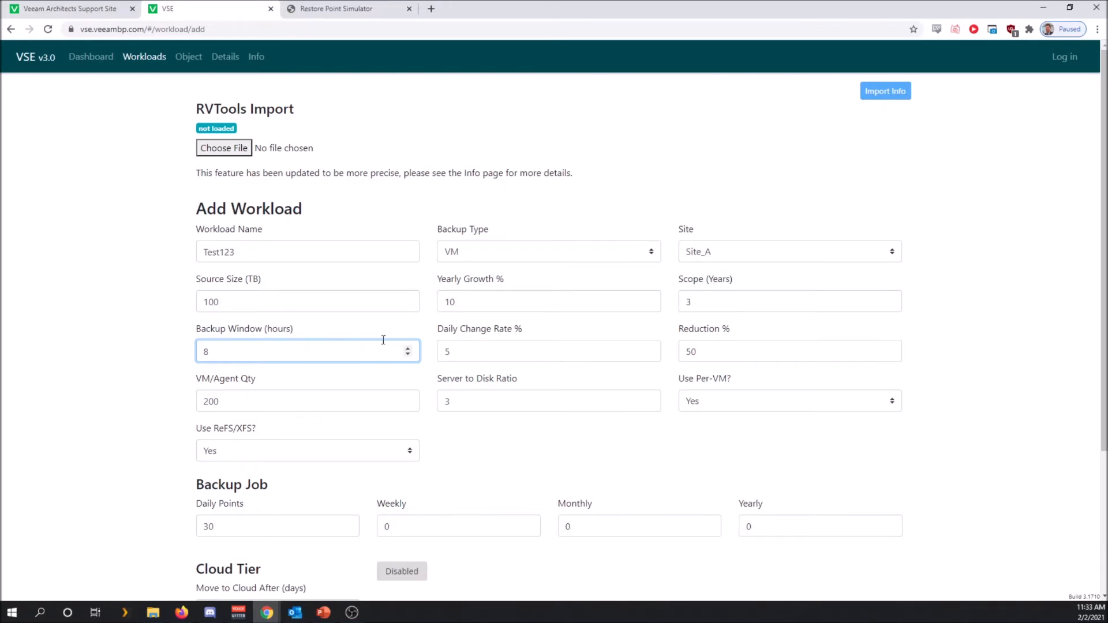
left_click(524, 354)
left_click(748, 352)
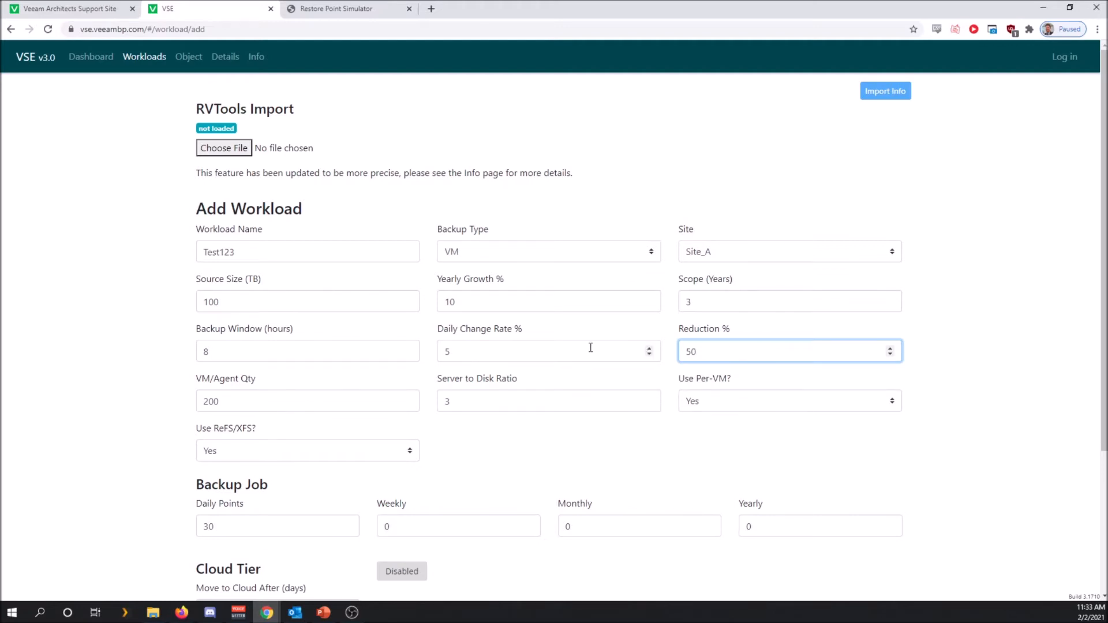
left_click(284, 403)
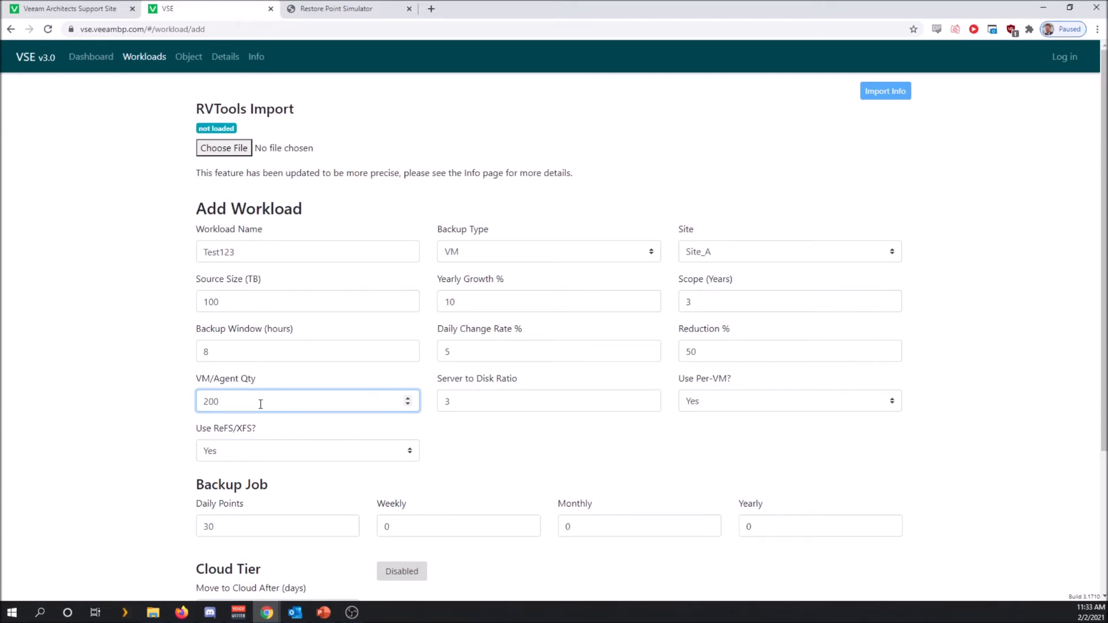
left_click(518, 405)
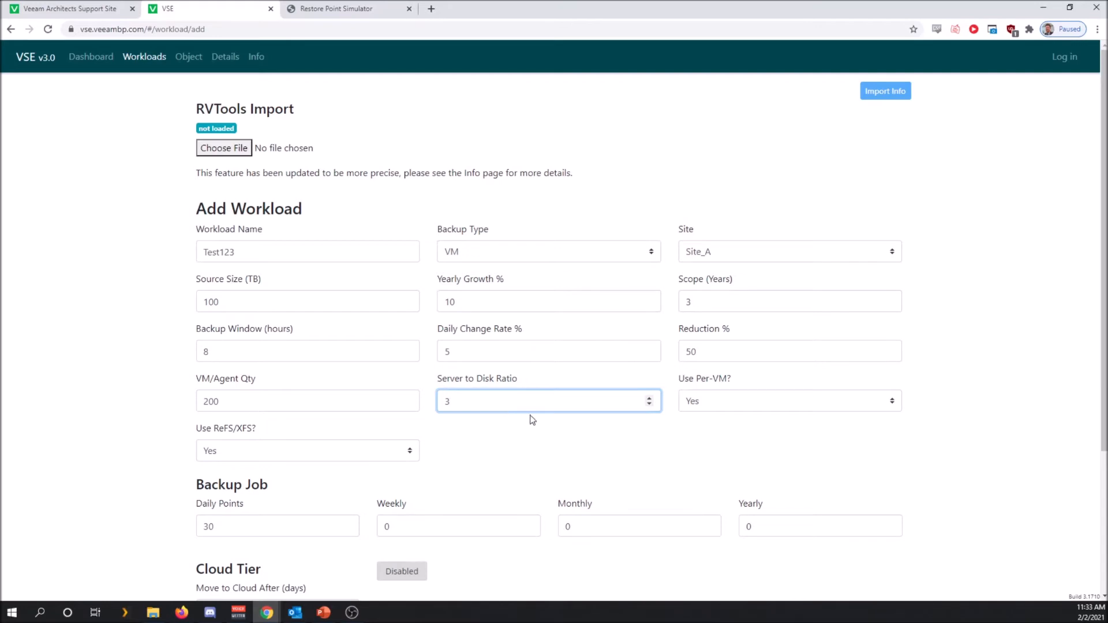
Step: Set Use Per-VM to No and keep Use ReFS/XFS at Yes for the workload
left_click(765, 407)
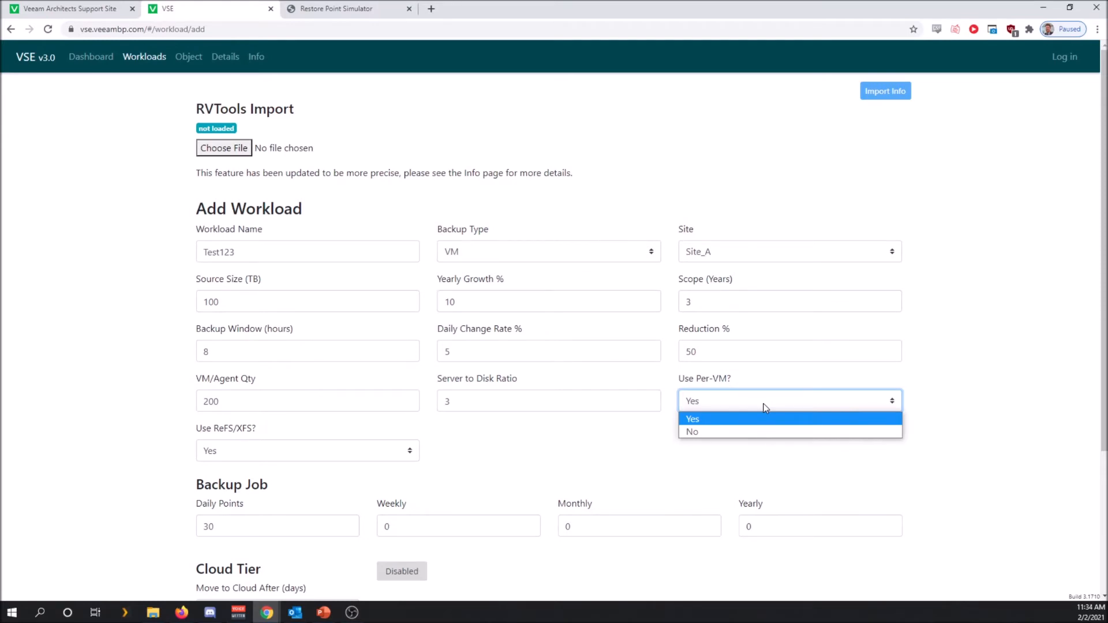
left_click(750, 432)
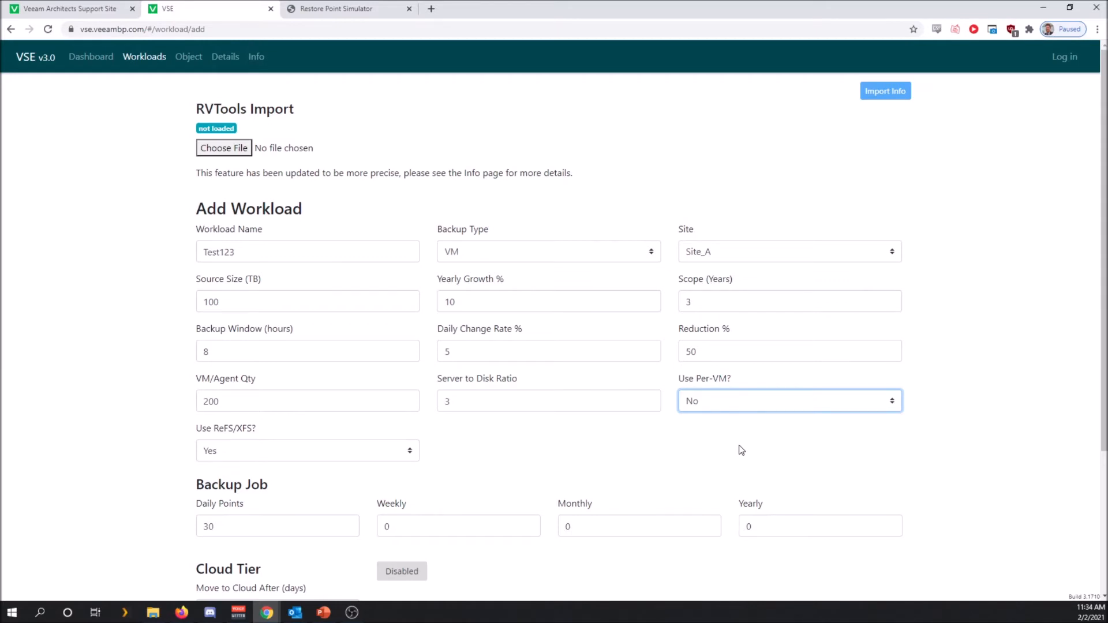
scroll(470, 359, "down", 2)
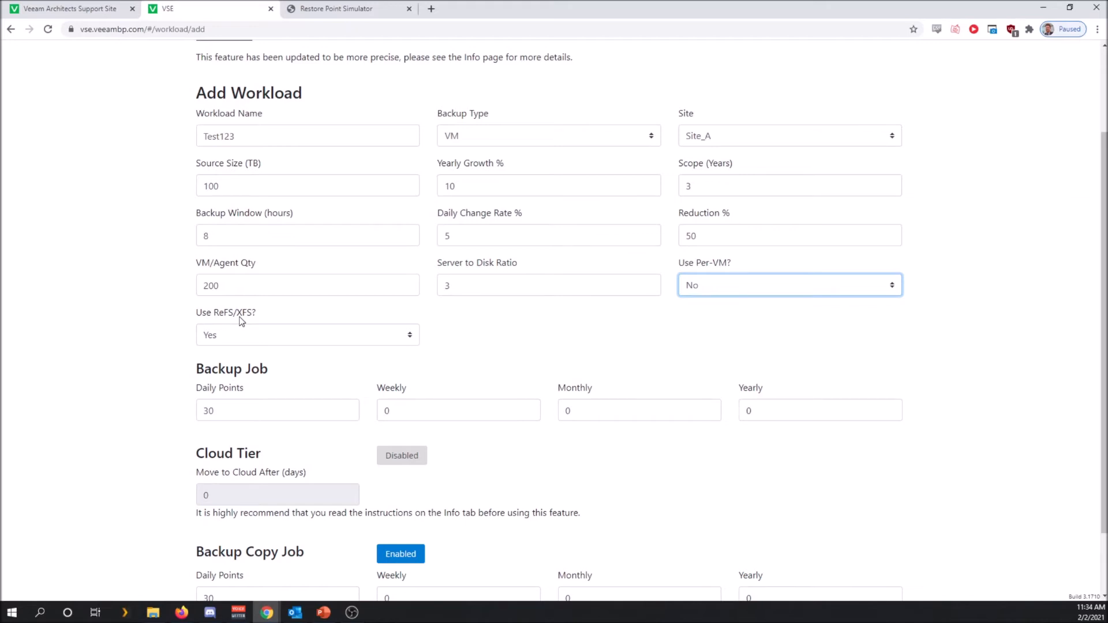
left_click(258, 342)
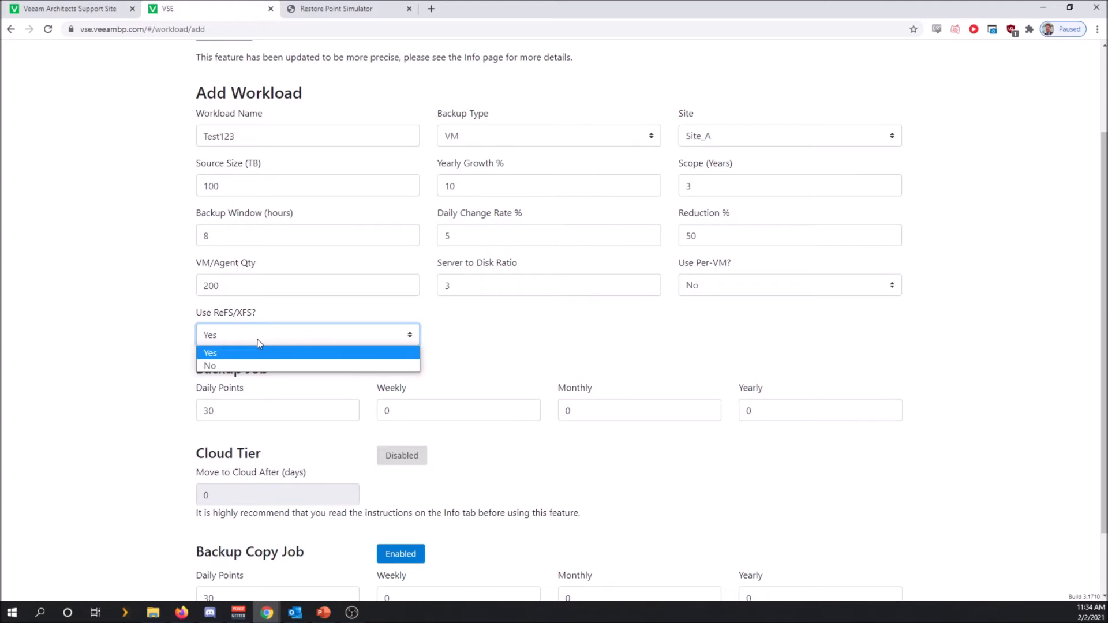
left_click(258, 341)
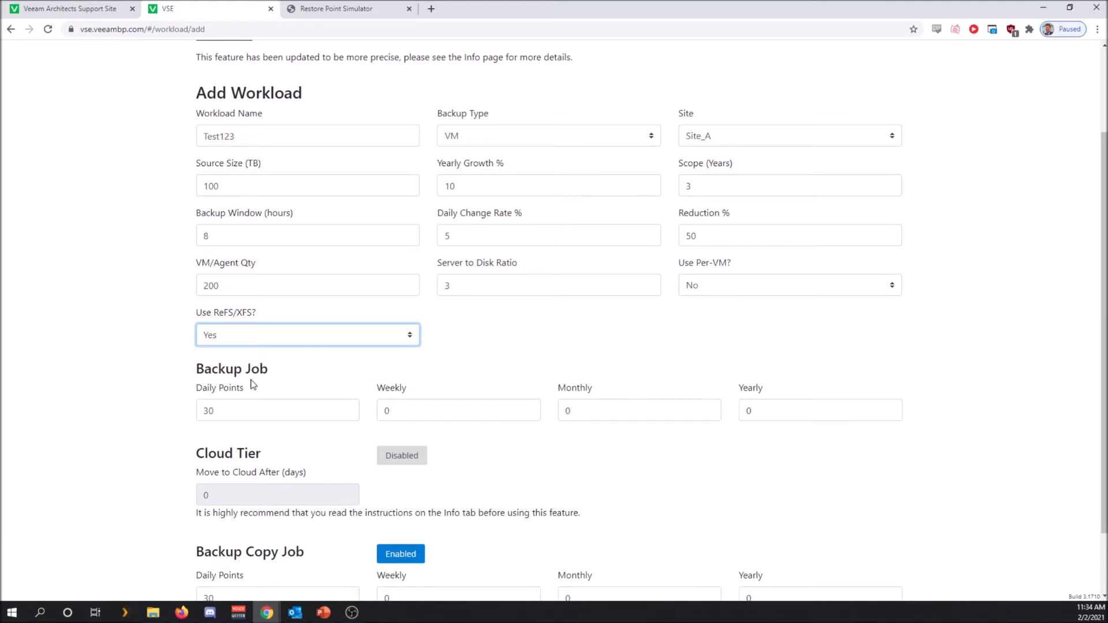
Step: Set the backup job's retention to 7 daily points
scroll(304, 396, "down", 1)
left_click(251, 356)
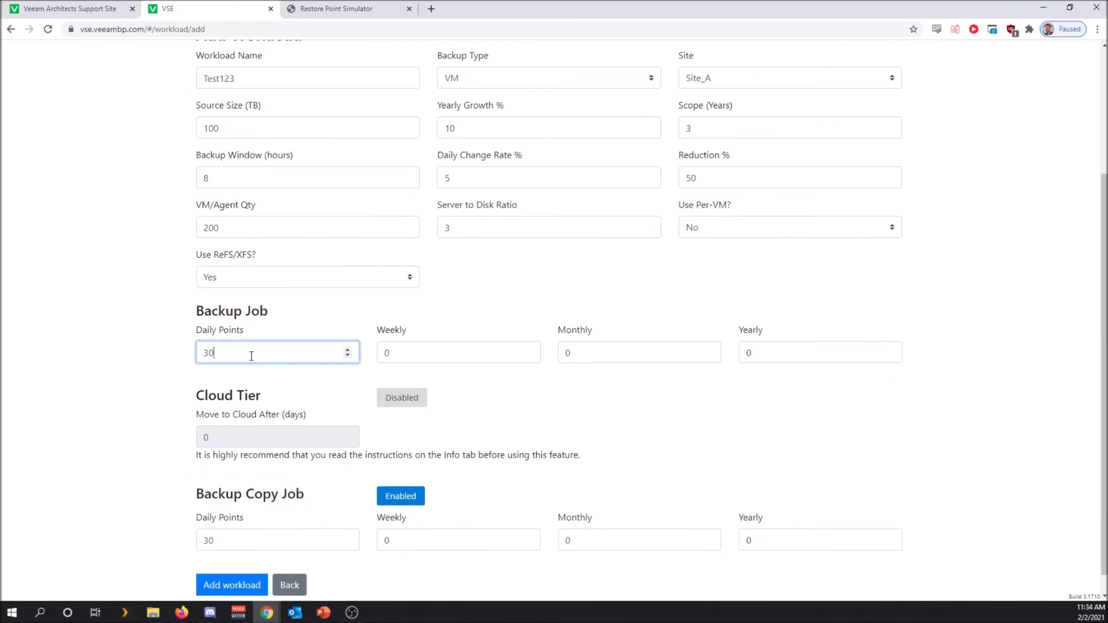
scroll(251, 356, "down", 1)
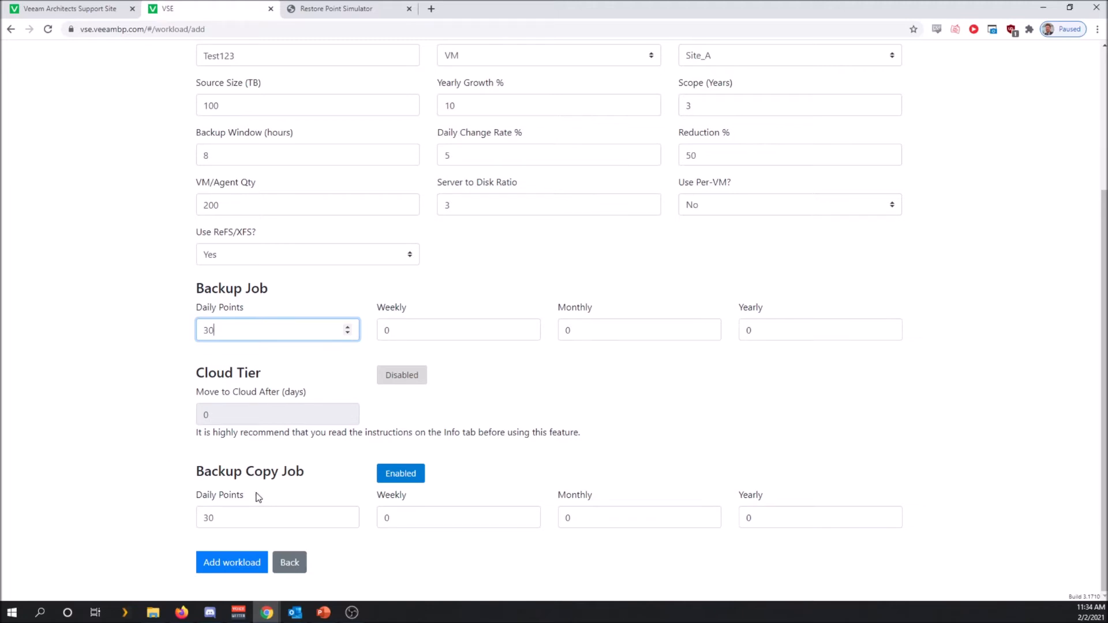
double_click(228, 330)
type("7")
Step: Set the backup copy job's retention to 4 weekly and 1 yearly points
left_click(406, 517)
type("4")
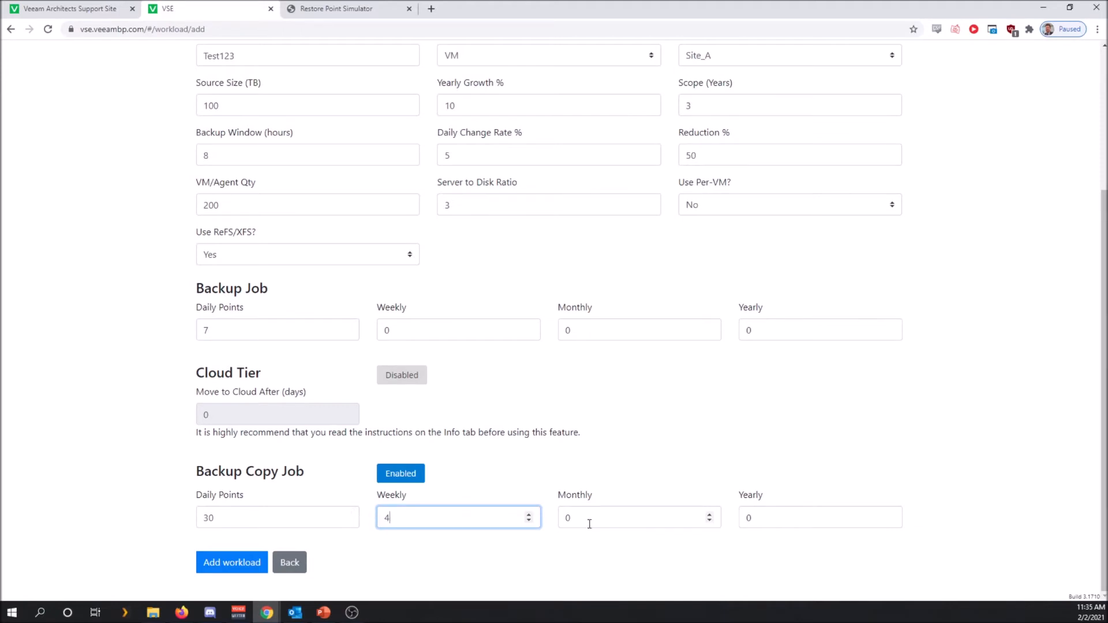
left_click(759, 522)
type("1")
left_click(649, 451)
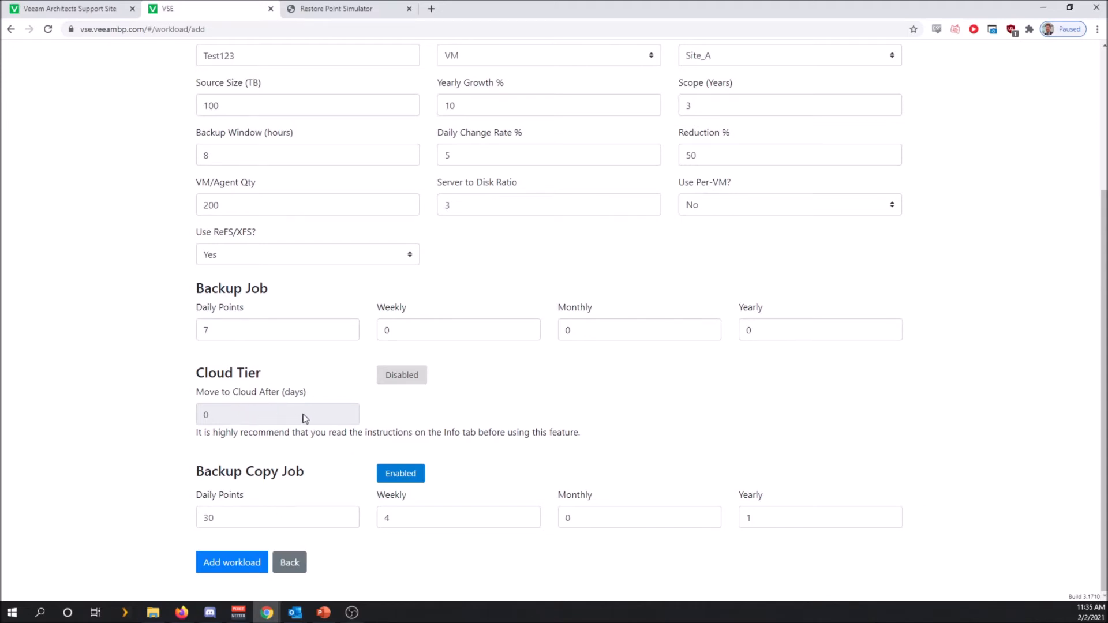
Step: Try enabling Cloud Tier, set it back to disabled, and add the workload to the list
left_click(397, 383)
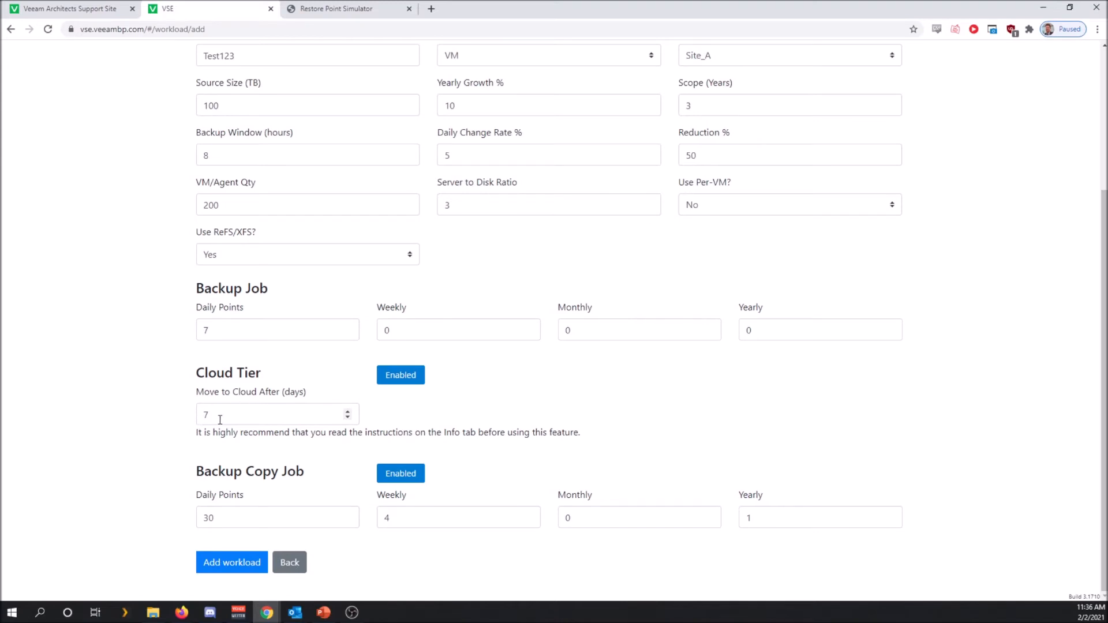
left_click(404, 378)
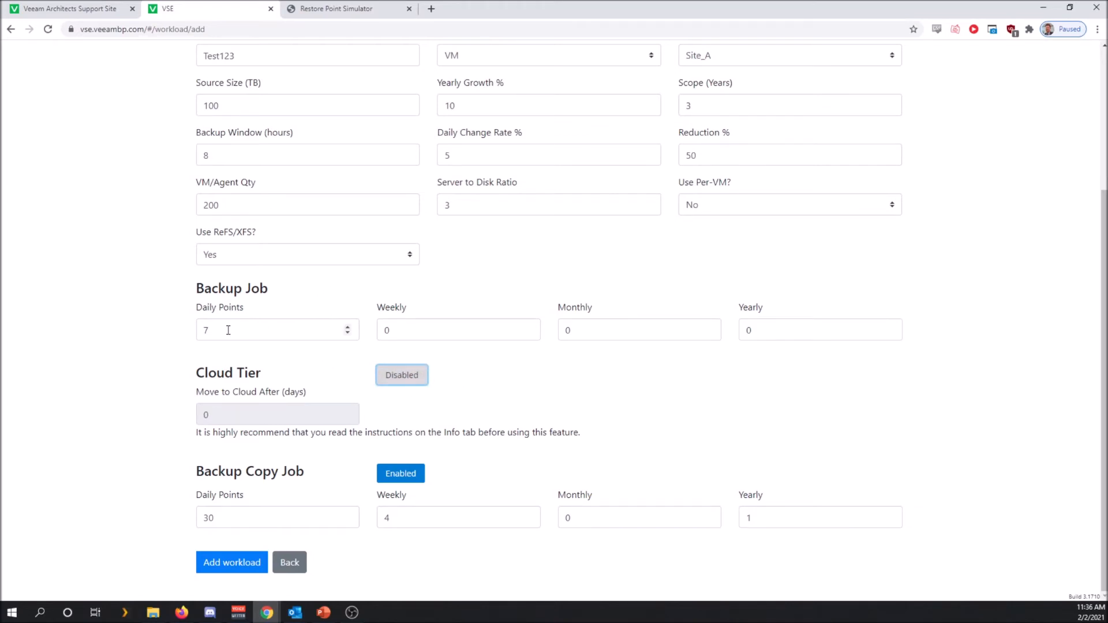
left_click(224, 519)
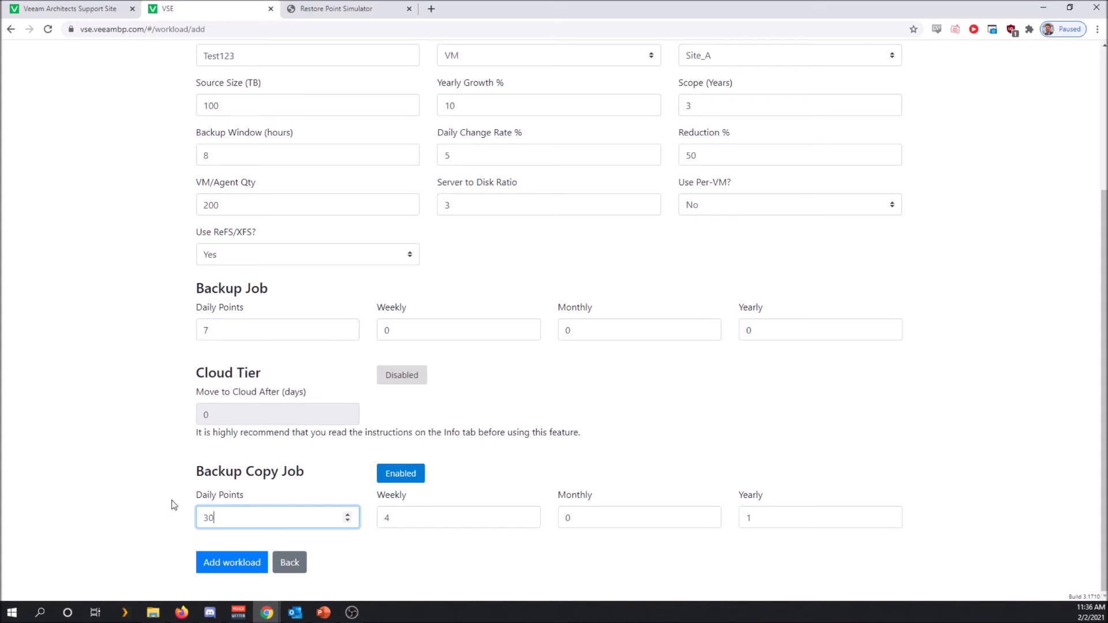
left_click(246, 561)
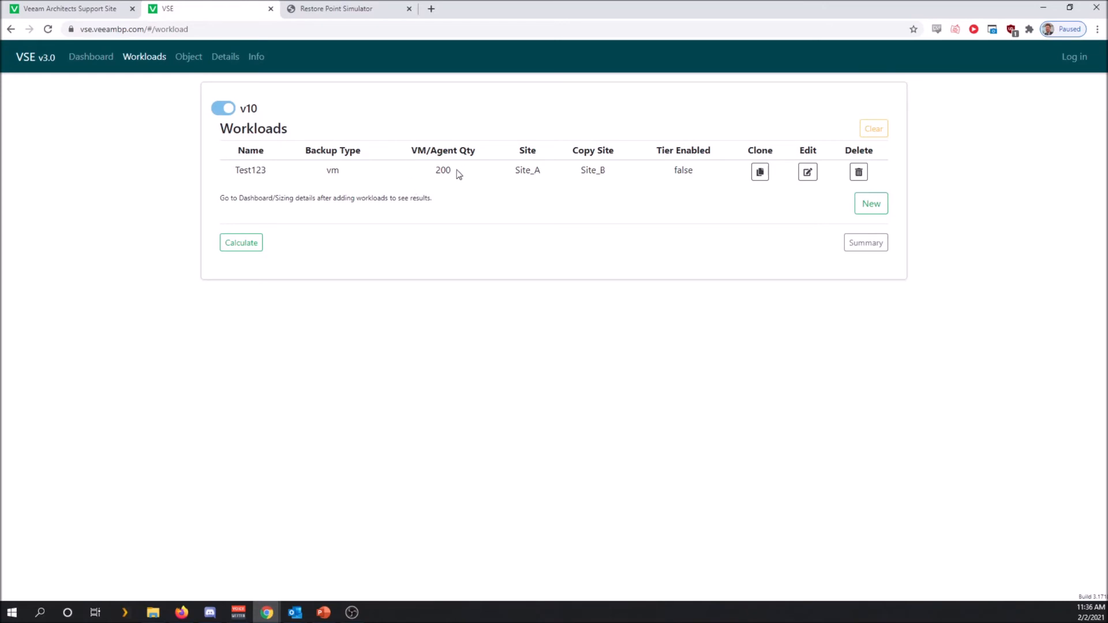
Step: Select the Test123 workload on the object storage cost estimation page, accepting the pricing and capacity disclaimer
left_click(188, 59)
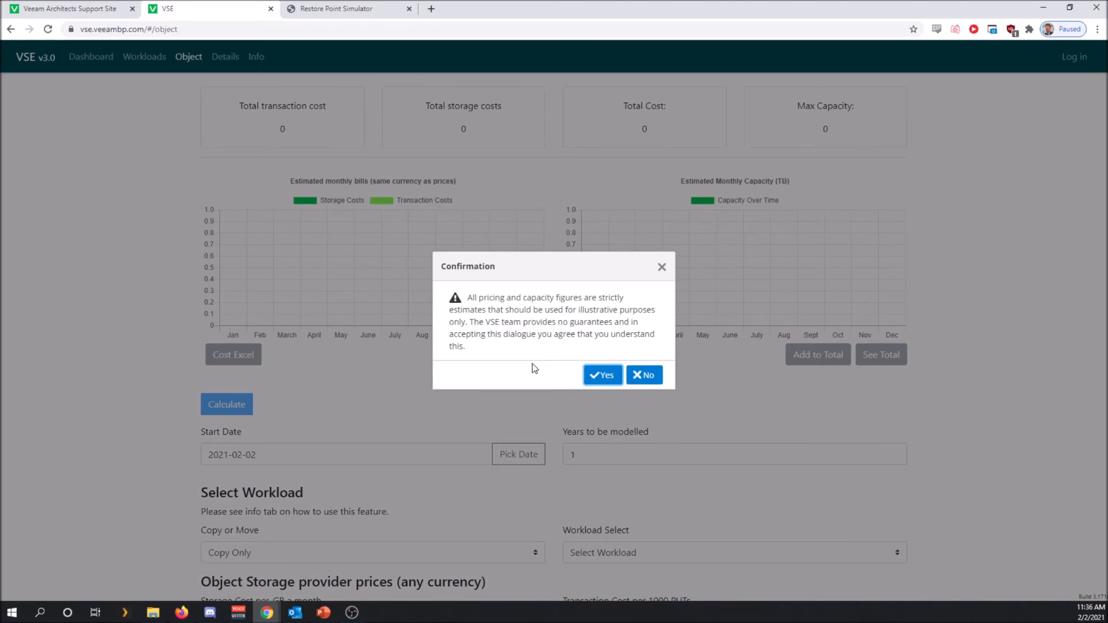
left_click(600, 376)
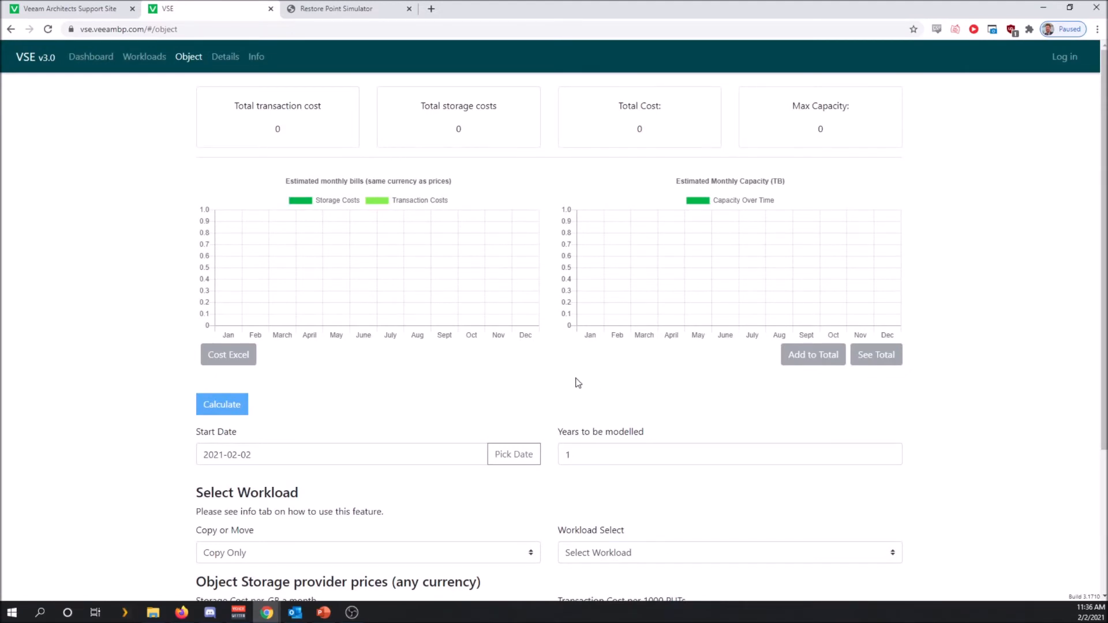
scroll(577, 383, "down", 3)
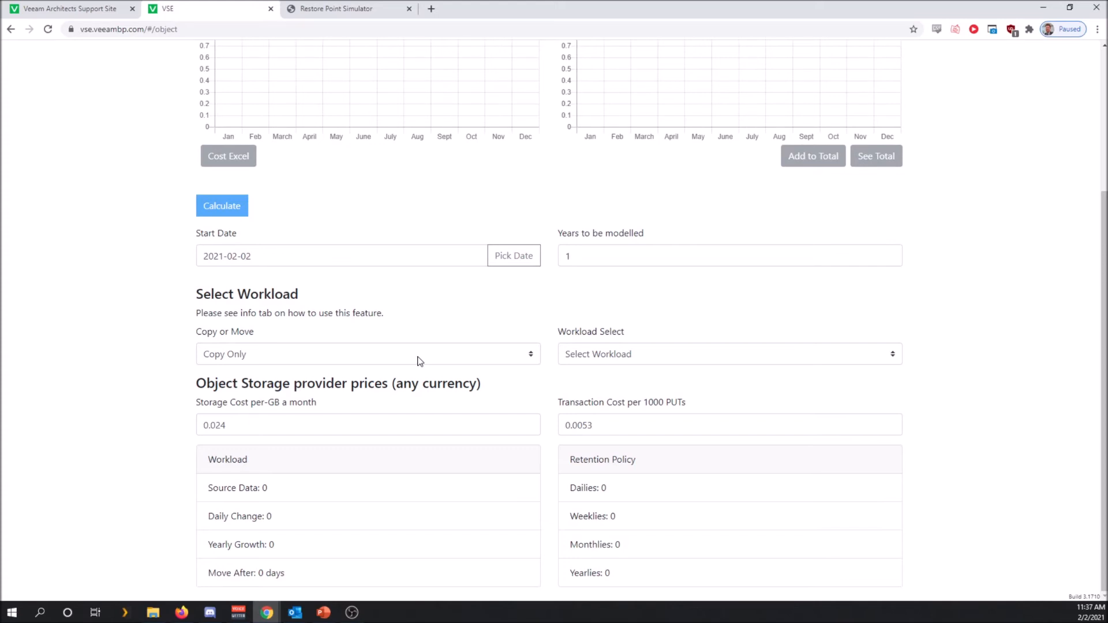
left_click(670, 356)
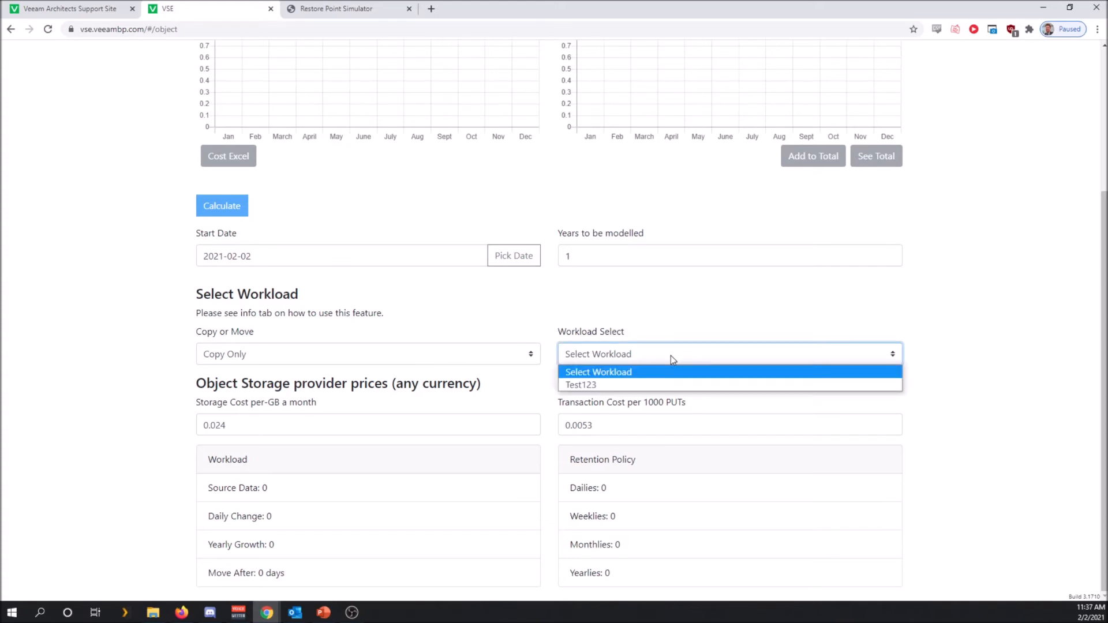
left_click(636, 387)
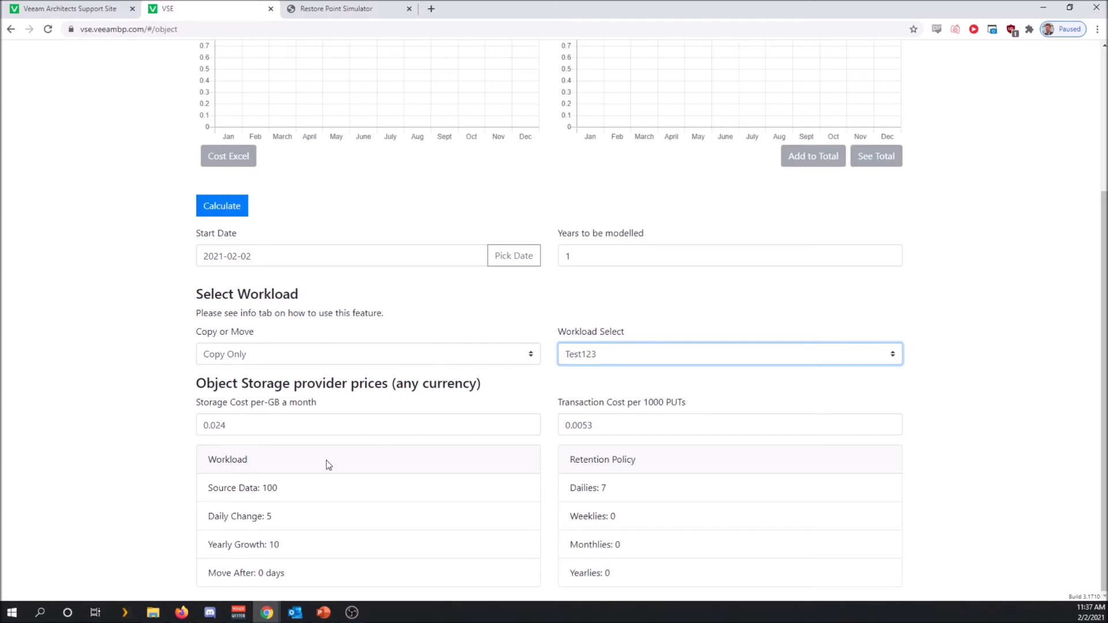
left_click_drag(290, 490, 266, 545)
left_click(358, 536)
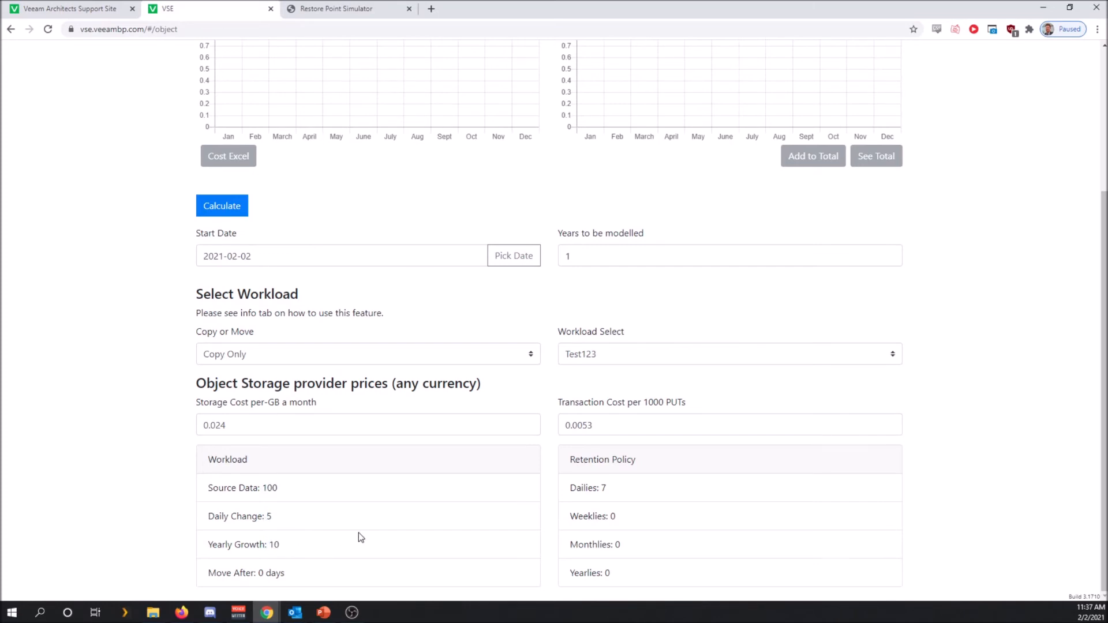
Step: Calculate the object storage costs for the Test123 workload and review the estimated monthly capacity and bills
left_click_drag(619, 489, 600, 488)
left_click(634, 488)
scroll(647, 511, "up", 3)
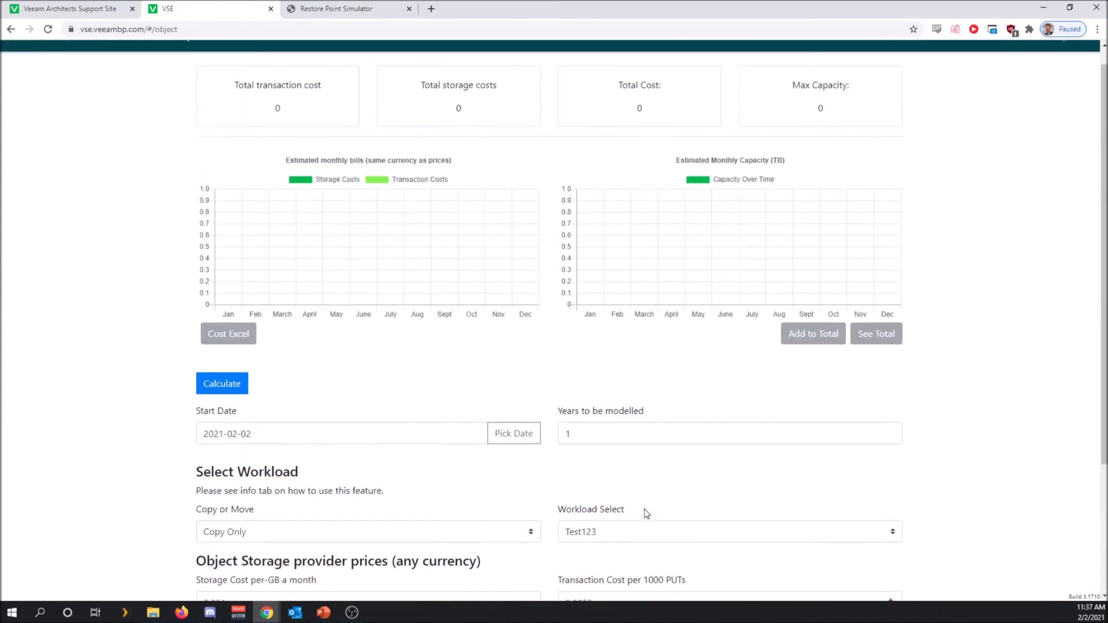
left_click(237, 406)
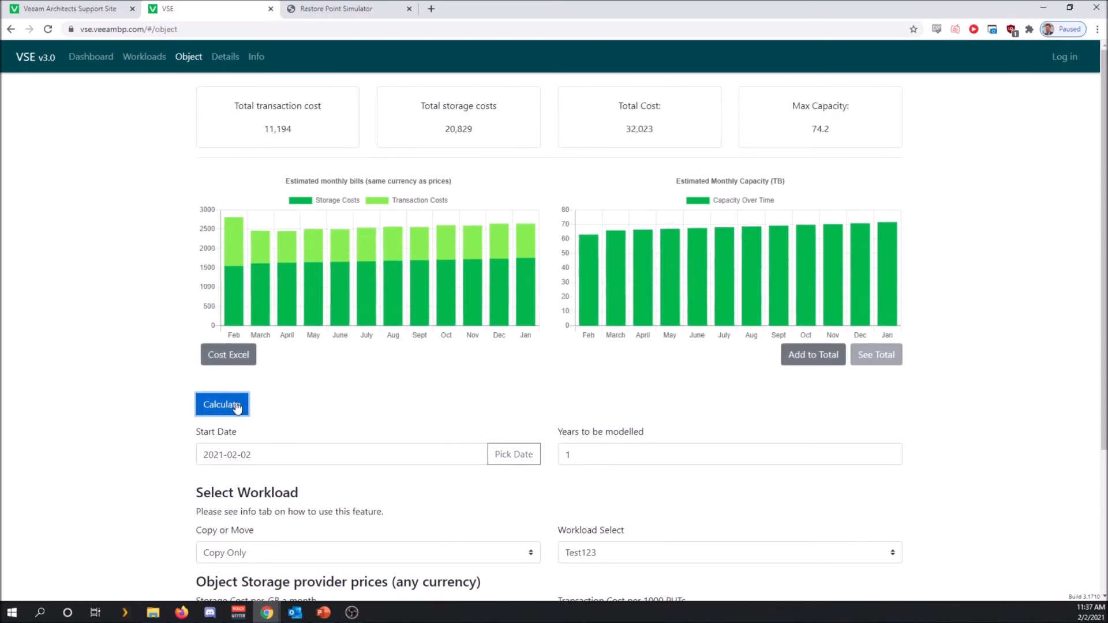
mouse_move(586, 287)
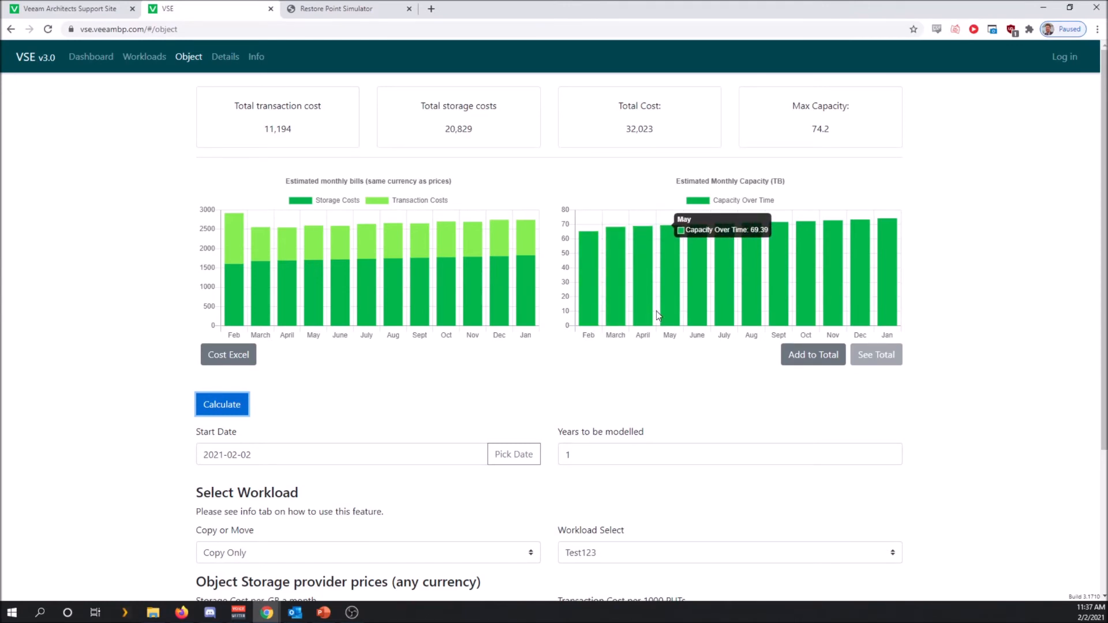
mouse_move(229, 309)
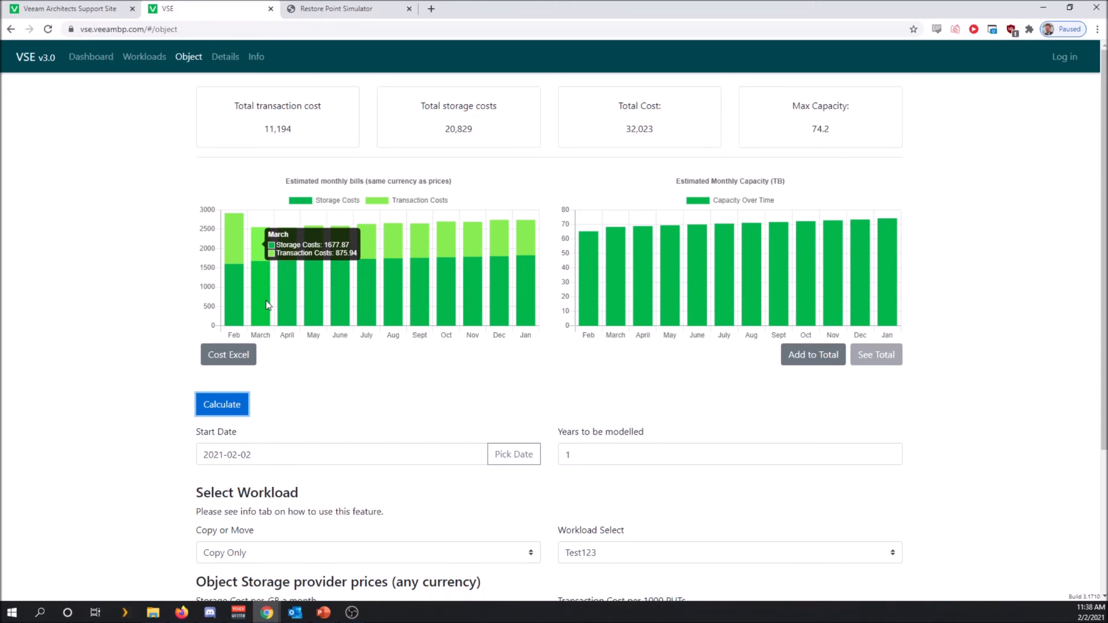
scroll(271, 309, "down", 2)
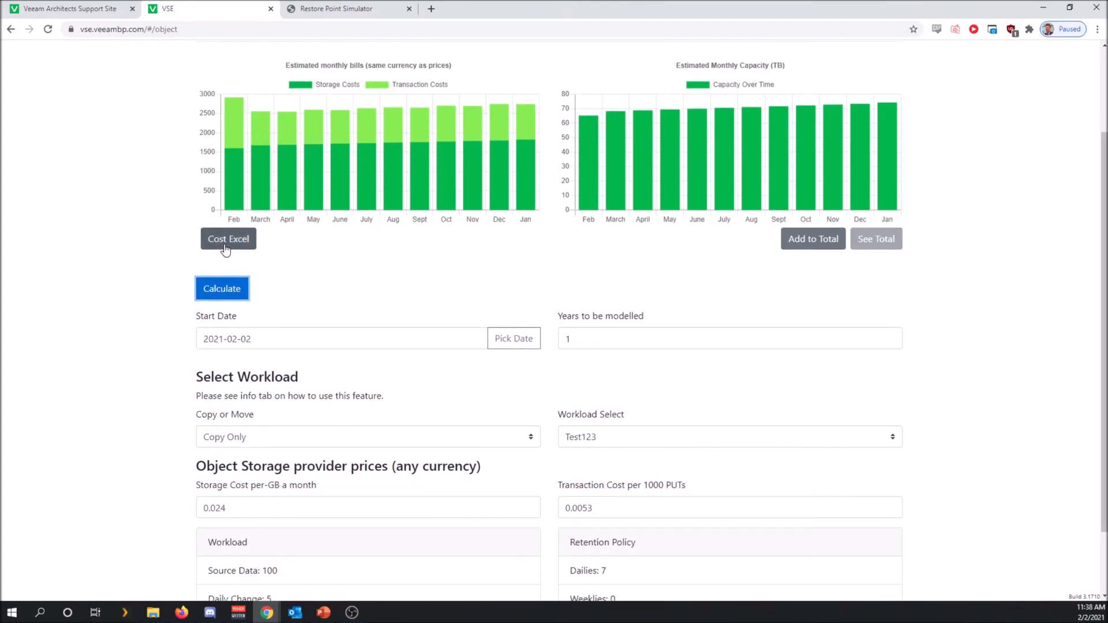
scroll(139, 272, "down", 1)
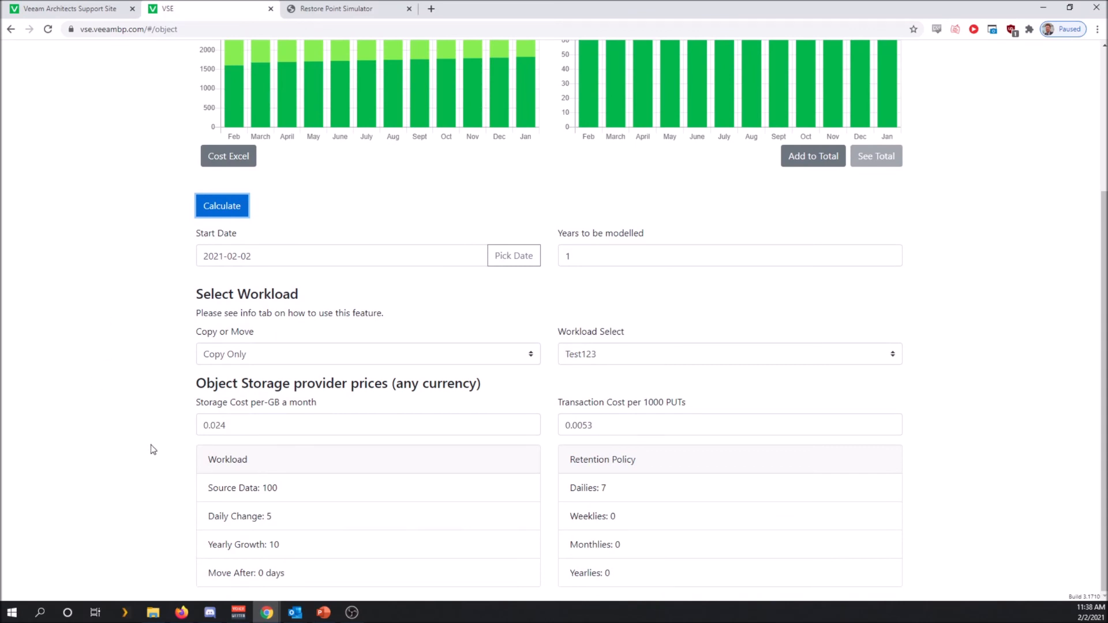
scroll(142, 431, "up", 3)
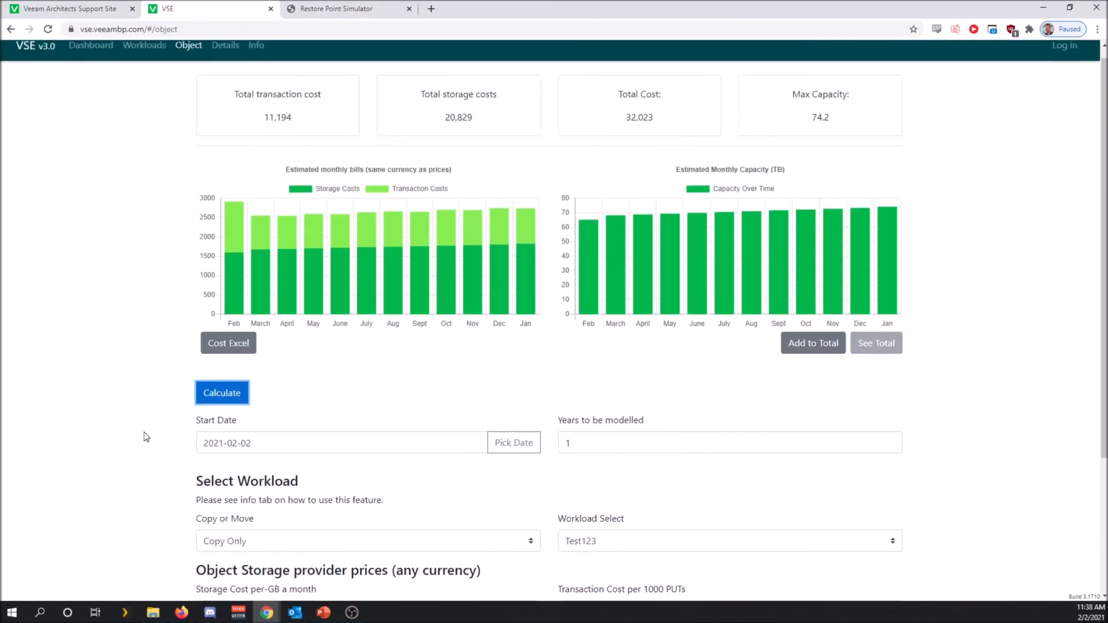
Step: Open the dashboard and review the management, repository capacity, and proxy and repository server requirements for both sites
left_click(91, 57)
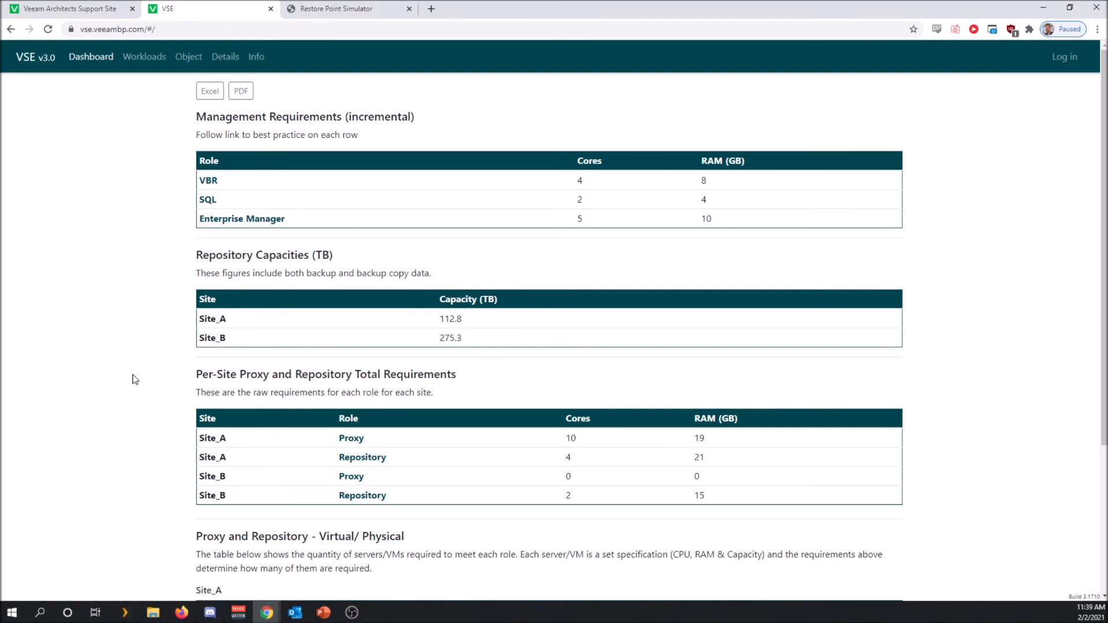
scroll(132, 378, "down", 4)
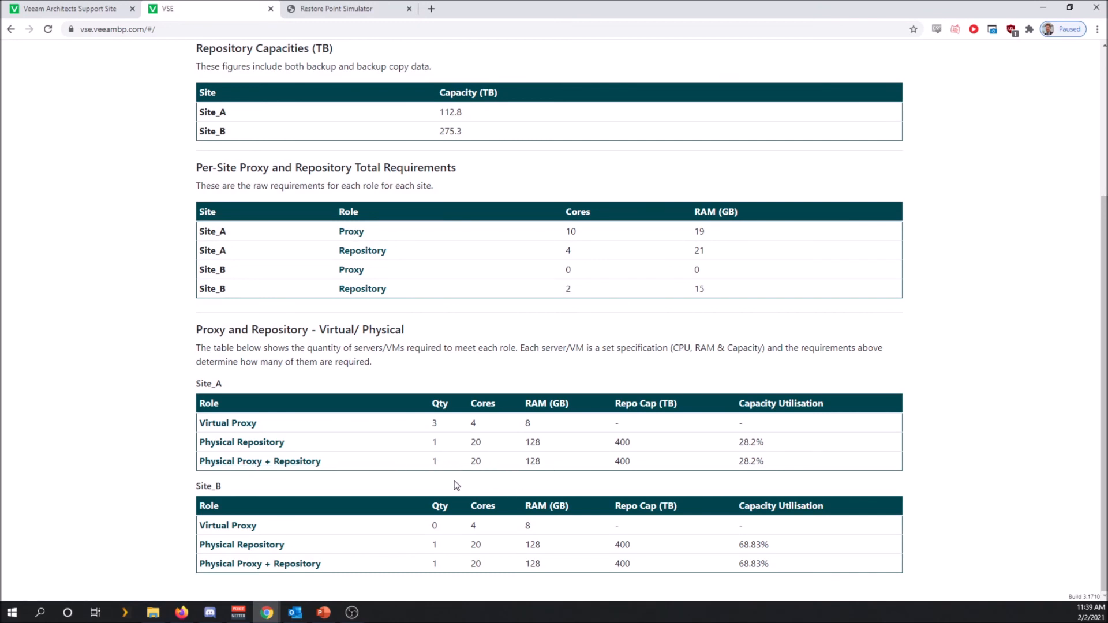
scroll(401, 470, "up", 4)
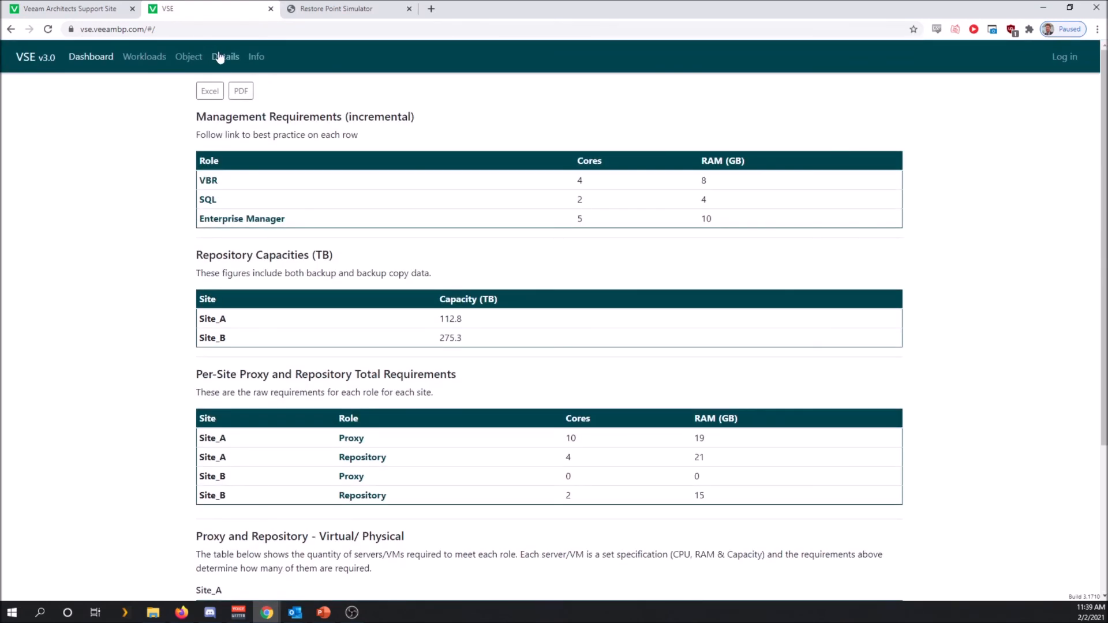
Step: Open the sizing details and switch the capacity breakdown to Site_B
left_click(220, 58)
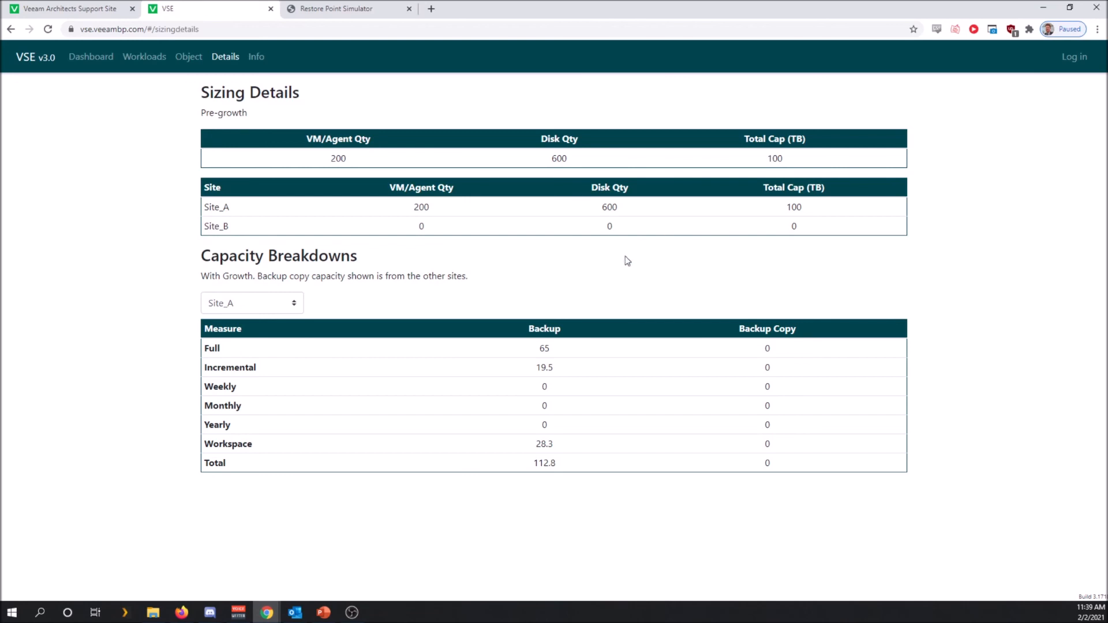
left_click(272, 302)
left_click(258, 336)
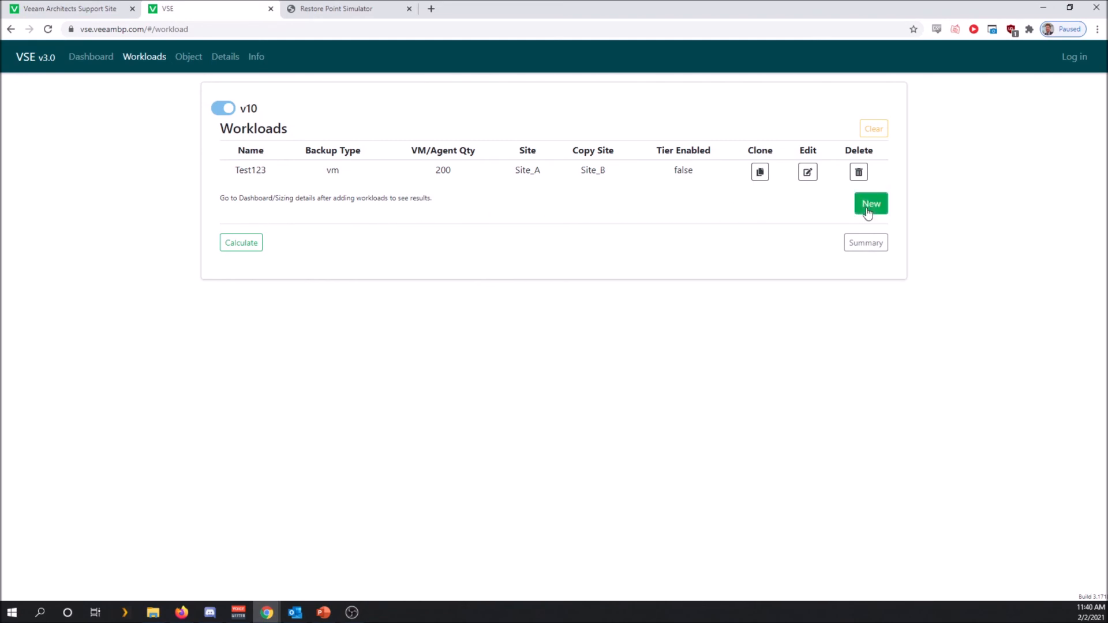
Step: Recalculate the sizing results from the workloads list
left_click(242, 244)
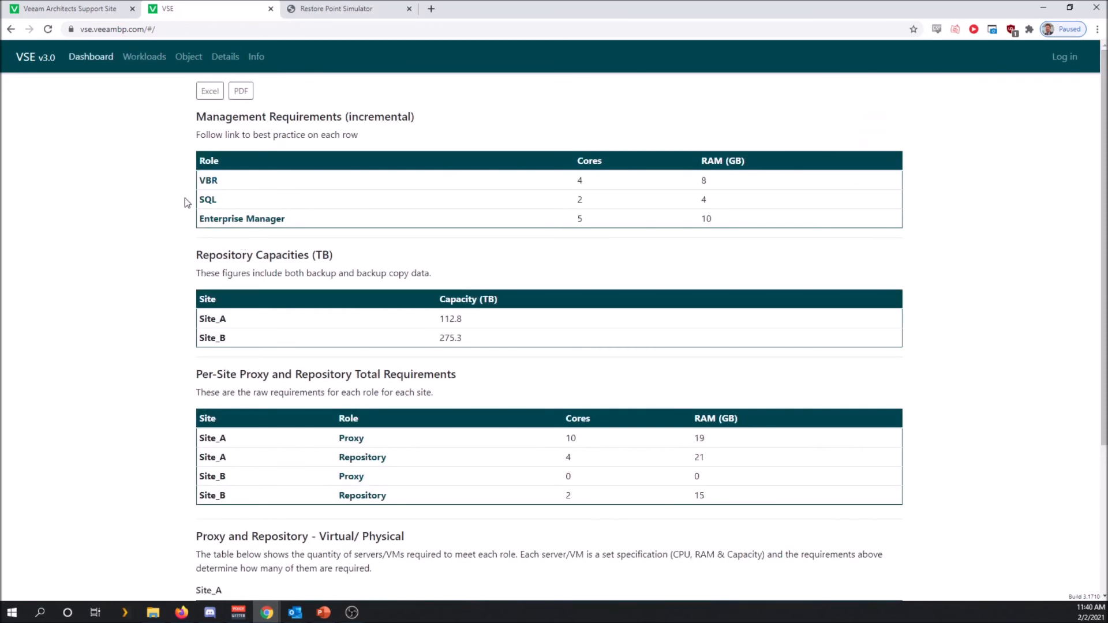